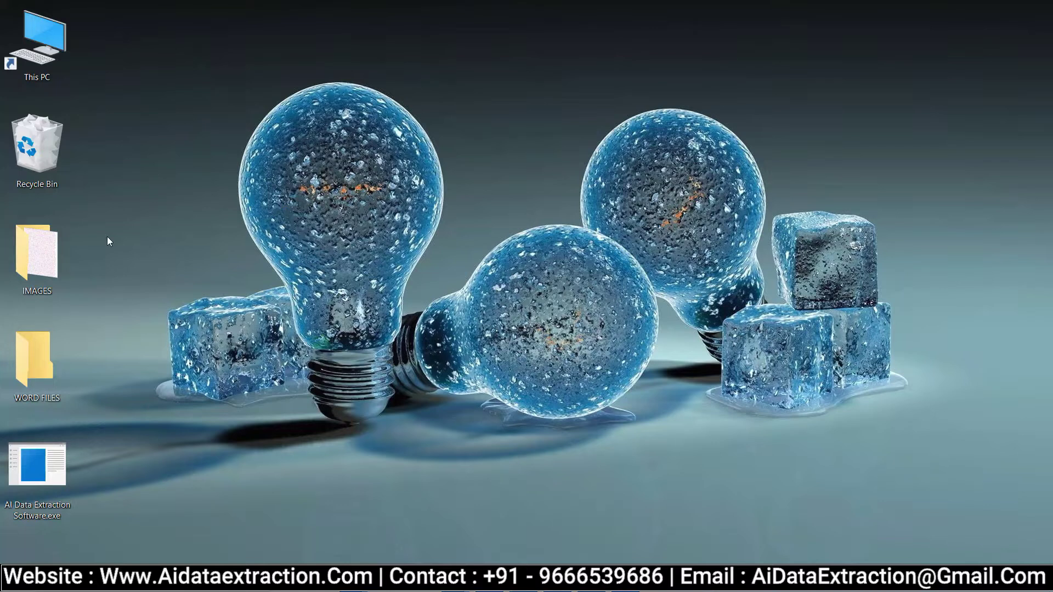
Step: Preview the handwritten GIF page from the IMAGES folder in Paint, then close it
{"action": "right_click", "coordinate": [54, 246]}
{"action": "left_click", "coordinate": [82, 219]}
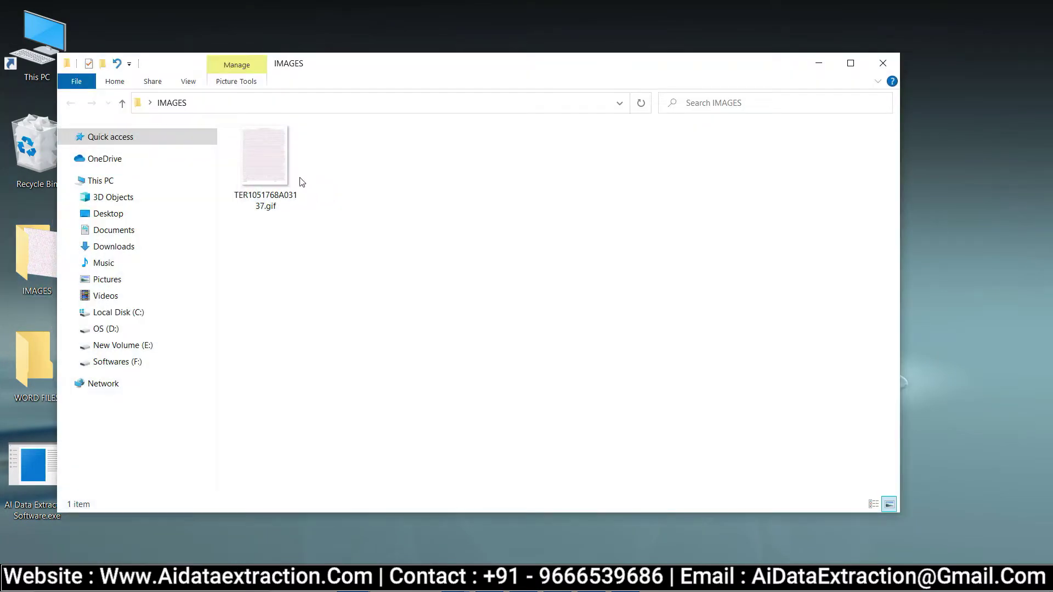
{"action": "left_click", "coordinate": [281, 175]}
{"action": "right_click", "coordinate": [281, 176]}
{"action": "mouse_move", "coordinate": [322, 330]}
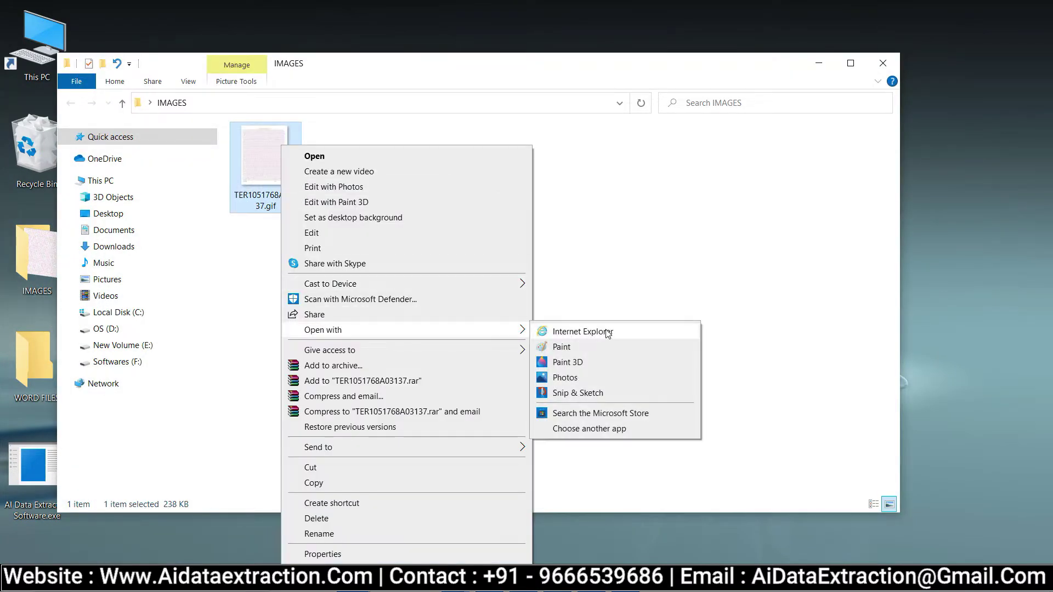
{"action": "left_click", "coordinate": [561, 346]}
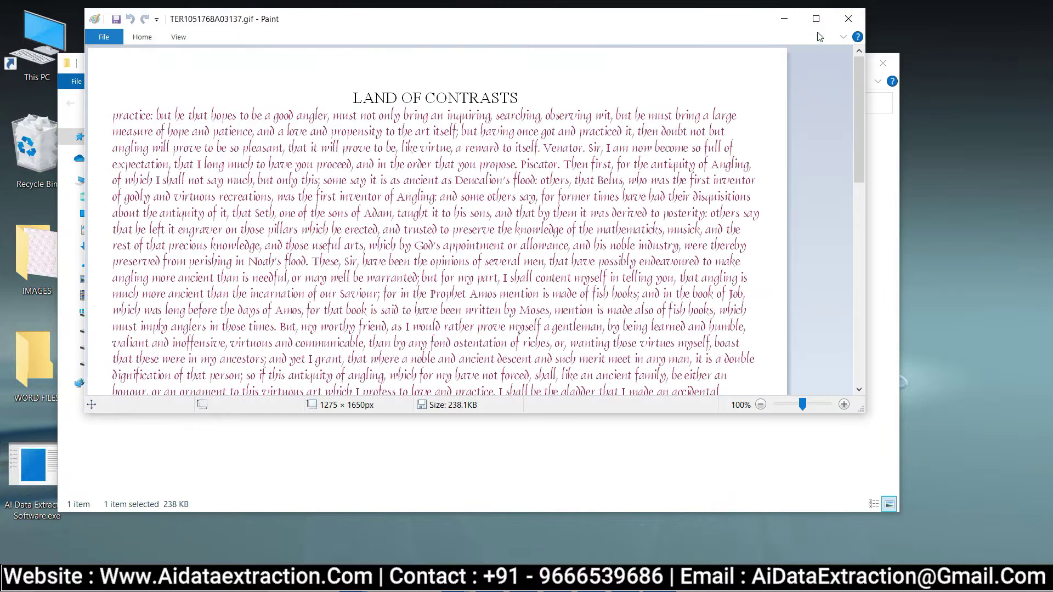
{"action": "left_click", "coordinate": [817, 18]}
{"action": "left_click_drag", "start_coordinate": [1046, 67], "coordinate": [1046, 37]}
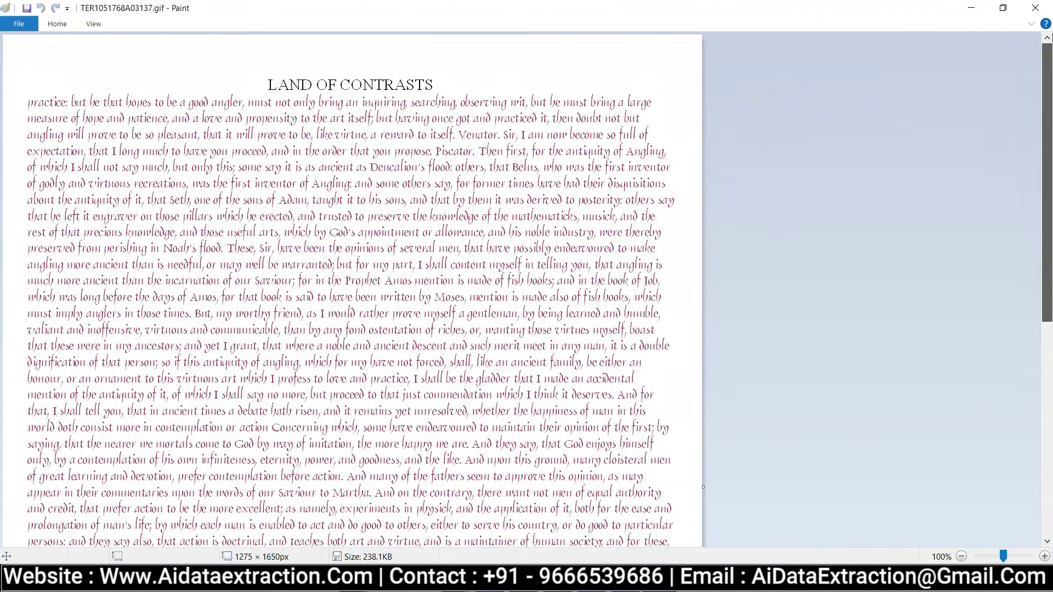
{"action": "left_click", "coordinate": [1034, 8]}
{"action": "left_click", "coordinate": [881, 65]}
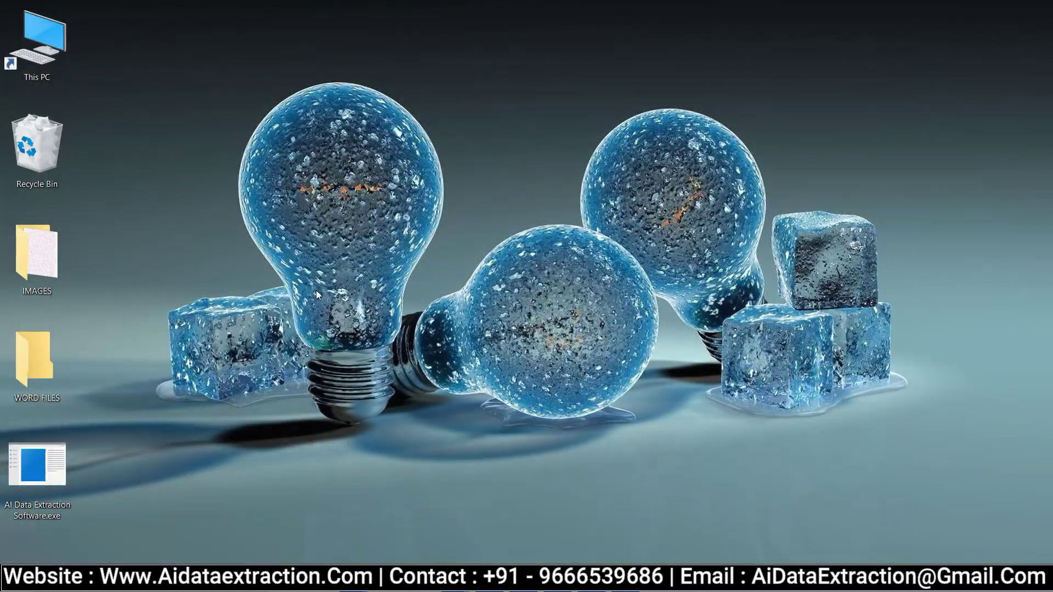
Step: Check the empty WORD FILES folder and launch the AI Data Extraction Software
{"action": "right_click", "coordinate": [36, 362]}
{"action": "left_click", "coordinate": [121, 56]}
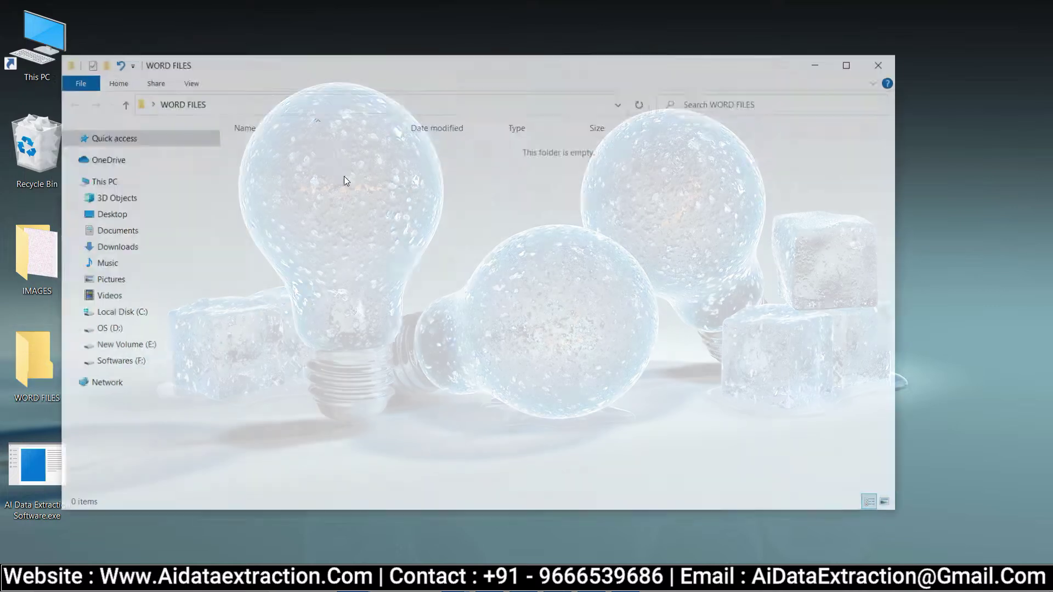
{"action": "left_click_drag", "start_coordinate": [298, 173], "coordinate": [838, 390]}
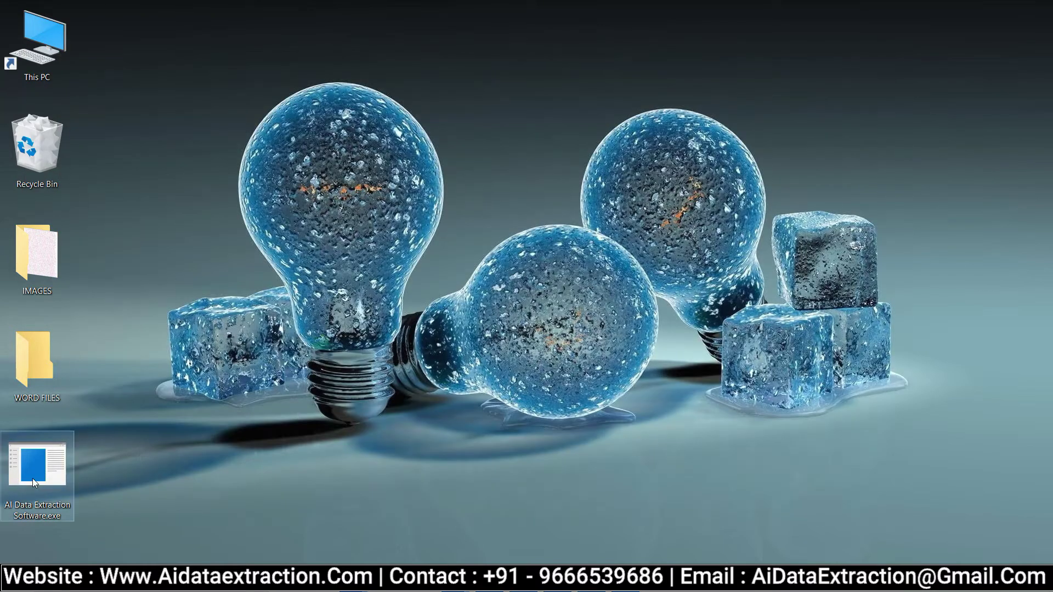
{"action": "right_click", "coordinate": [32, 478]}
{"action": "left_click", "coordinate": [113, 136]}
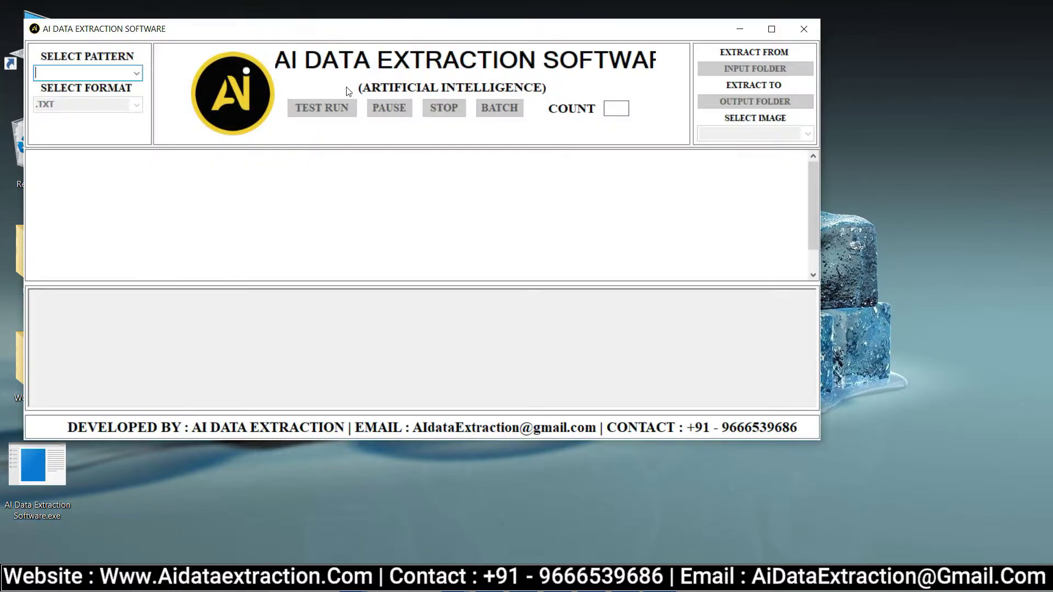
{"action": "left_click_drag", "start_coordinate": [317, 40], "coordinate": [412, 40]}
Step: Set the pattern to AI COLOR LIGHT FONT and the output format to .DOCX
{"action": "left_click", "coordinate": [177, 74]}
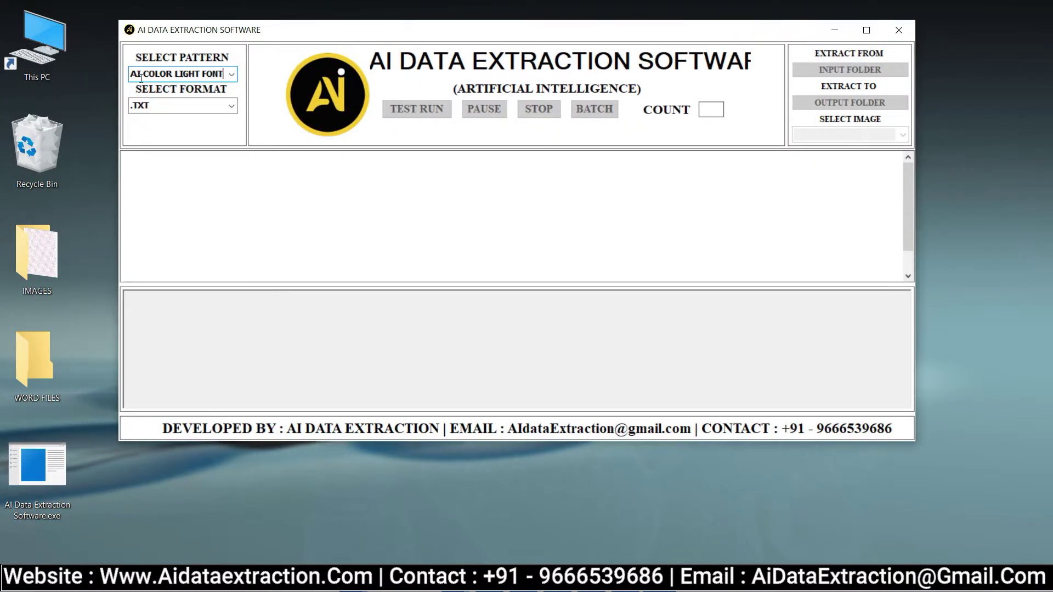
{"action": "left_click", "coordinate": [228, 73]}
{"action": "left_click", "coordinate": [164, 89]}
{"action": "left_click", "coordinate": [232, 105]}
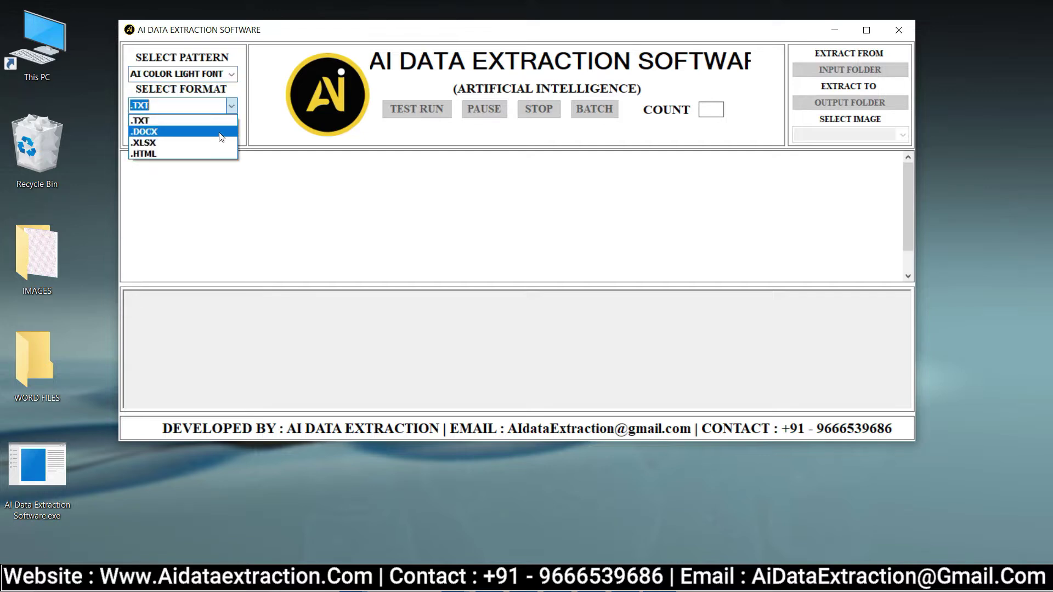
{"action": "left_click", "coordinate": [181, 132]}
Step: Set IMAGES as the input folder and WORD FILES as the output folder
{"action": "left_click", "coordinate": [850, 69]}
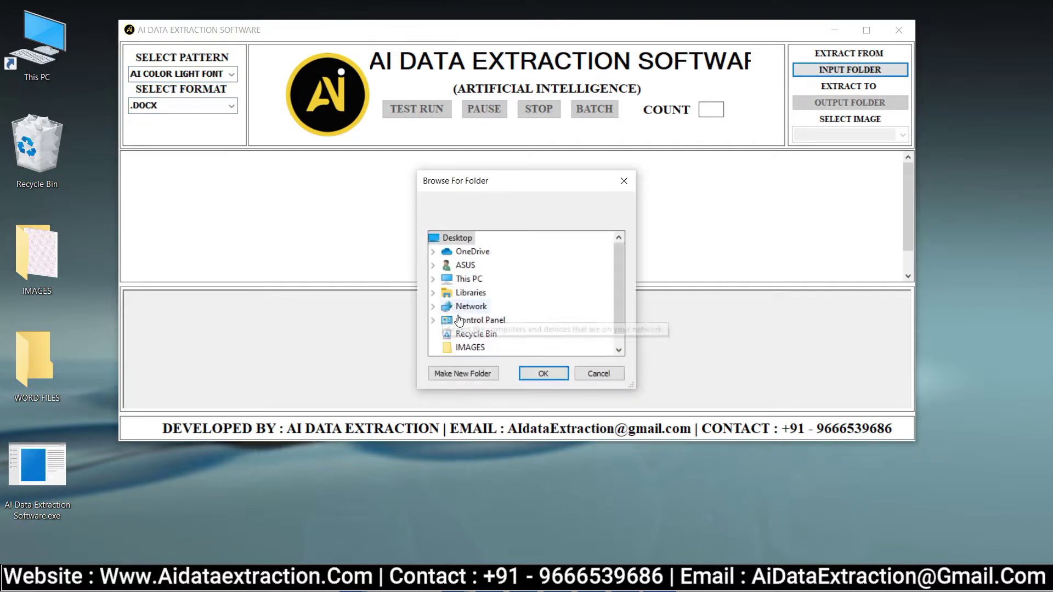
{"action": "left_click", "coordinate": [542, 373]}
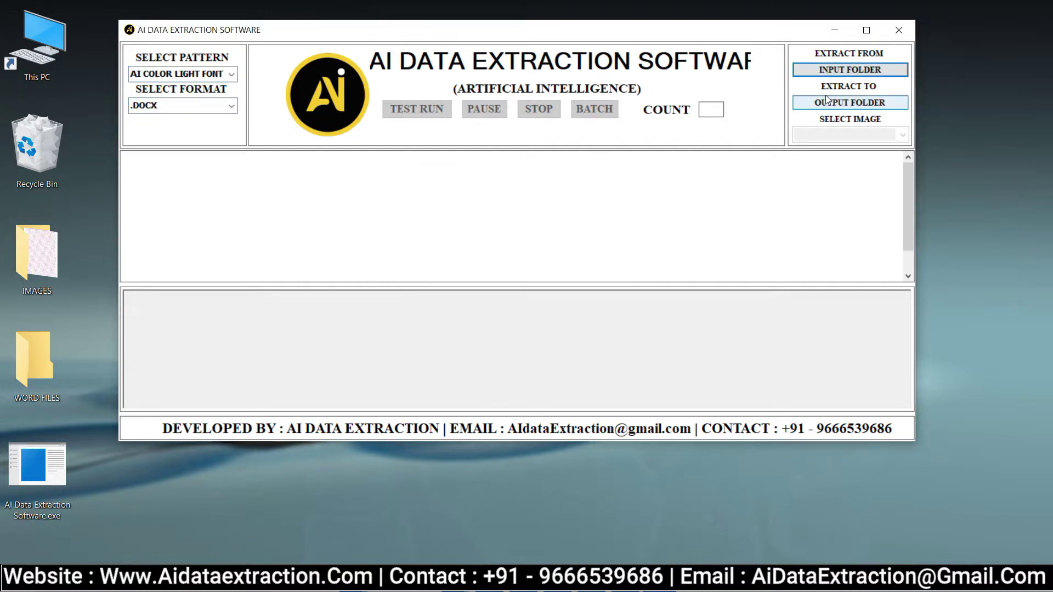
{"action": "left_click", "coordinate": [850, 102]}
{"action": "left_click", "coordinate": [503, 332]}
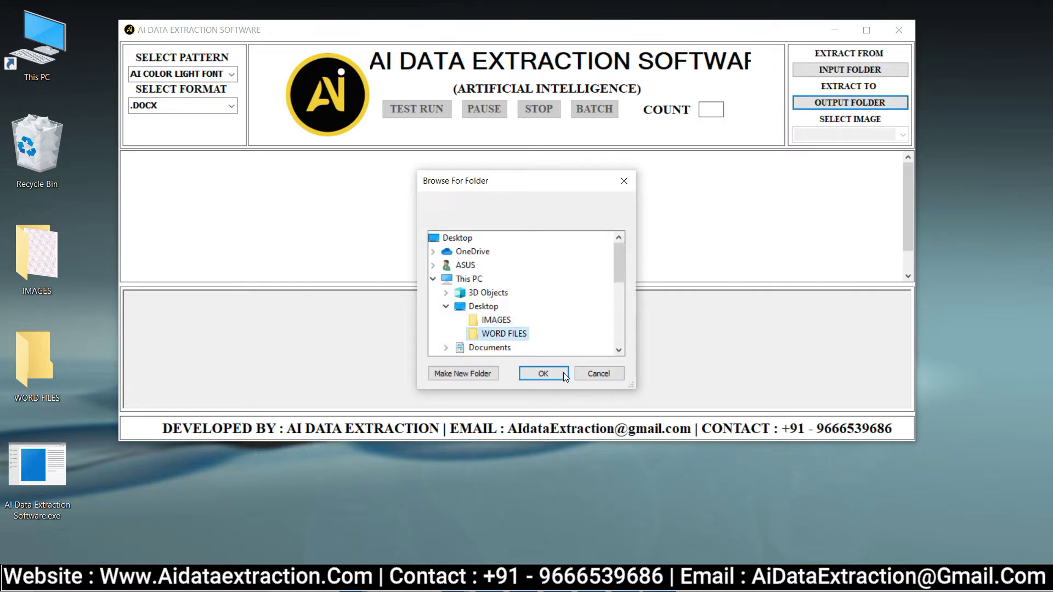
{"action": "left_click", "coordinate": [544, 374]}
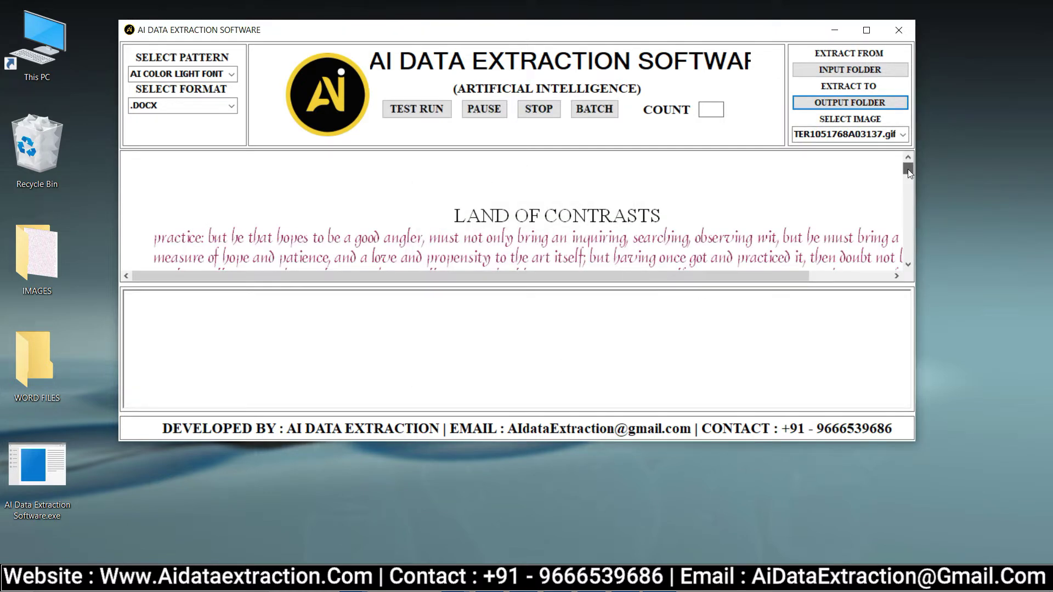
{"action": "left_click_drag", "start_coordinate": [908, 169], "coordinate": [907, 172]}
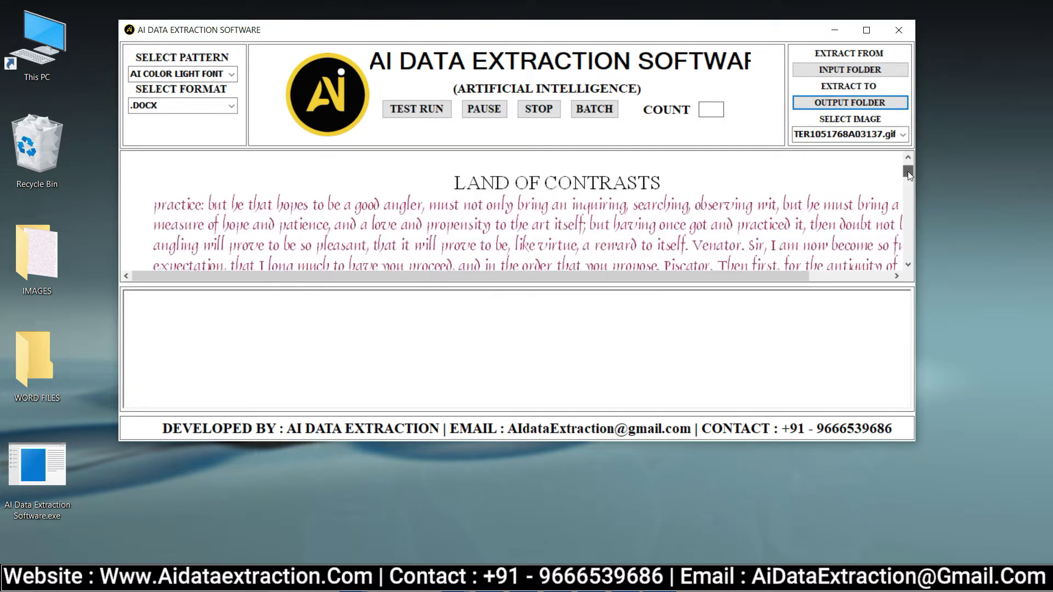
Step: Run a test extraction of the page, then pause and stop it
{"action": "left_click", "coordinate": [418, 109]}
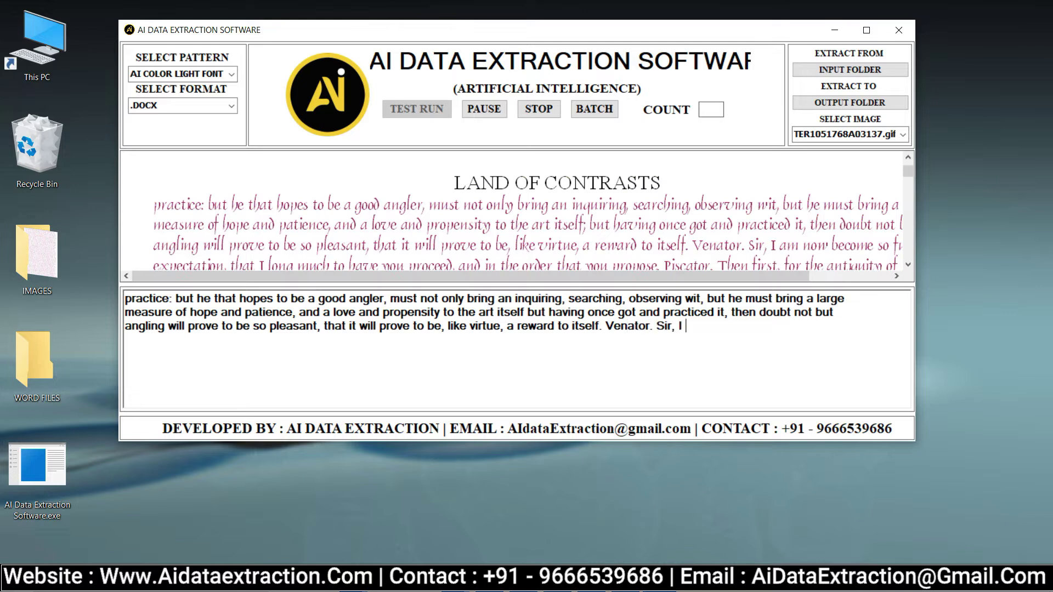
{"action": "left_click", "coordinate": [483, 108]}
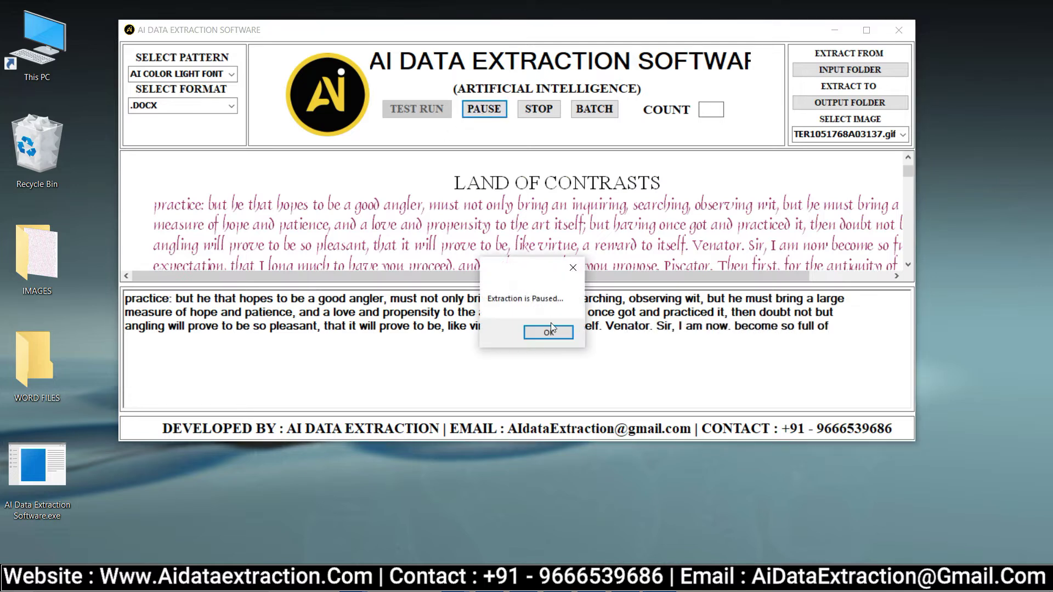
{"action": "left_click", "coordinate": [550, 322]}
{"action": "left_click", "coordinate": [539, 109]}
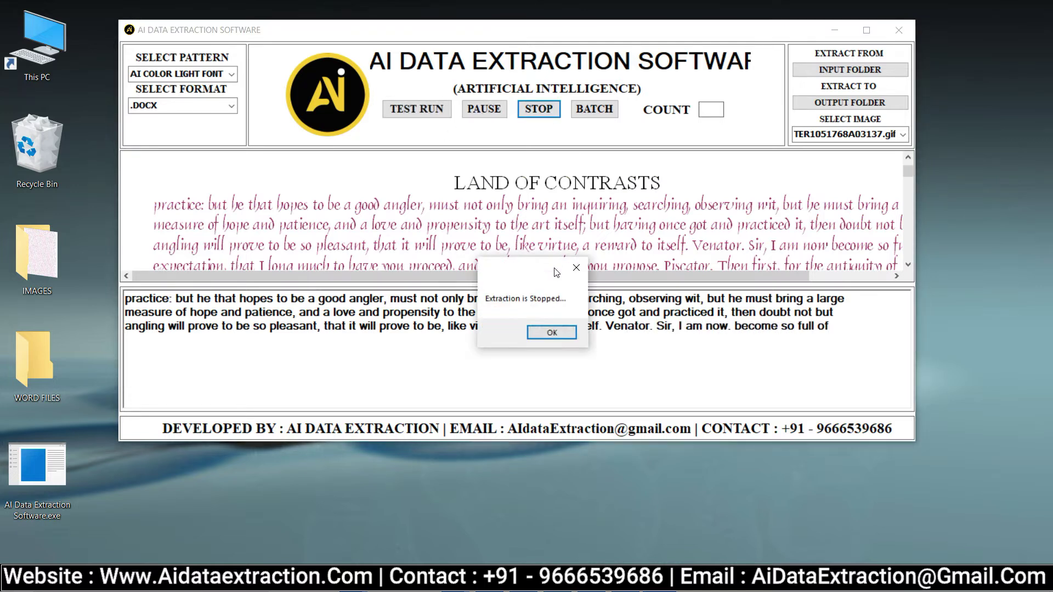
{"action": "left_click", "coordinate": [551, 333]}
Step: Run the full batch conversion to DOCX and close the extraction software
{"action": "left_click", "coordinate": [593, 109]}
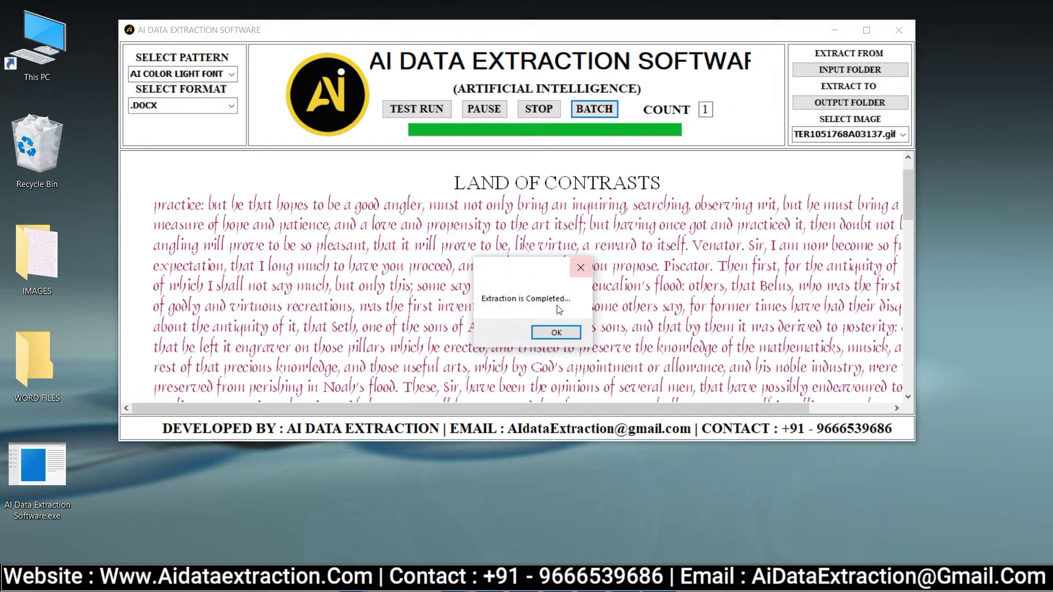
{"action": "left_click", "coordinate": [558, 332]}
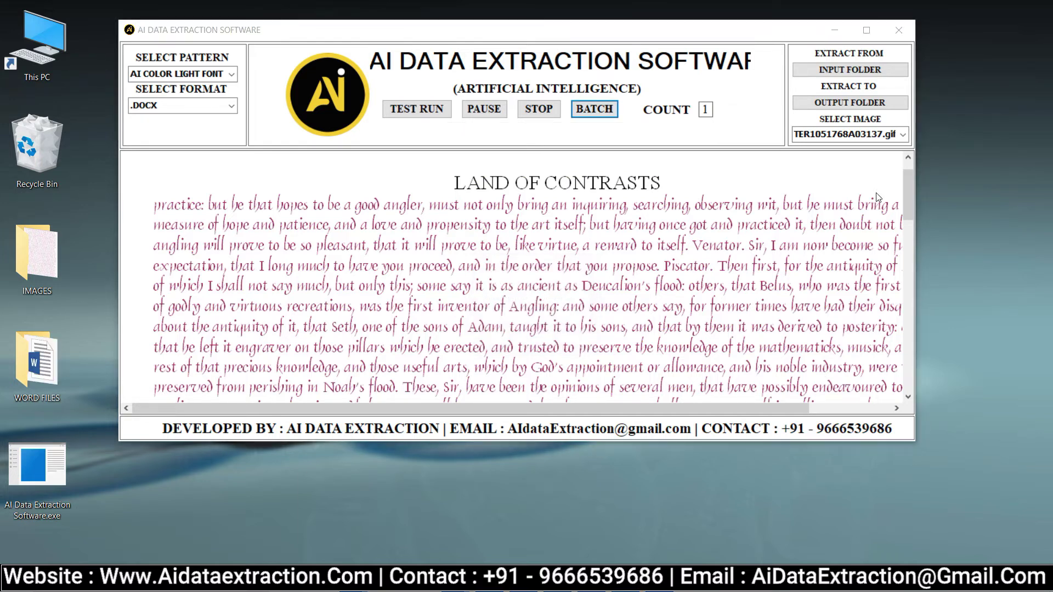
{"action": "left_click", "coordinate": [898, 31]}
Step: Open the converted TER1051768A03137.docx from WORD FILES in Microsoft Word
{"action": "right_click", "coordinate": [51, 363]}
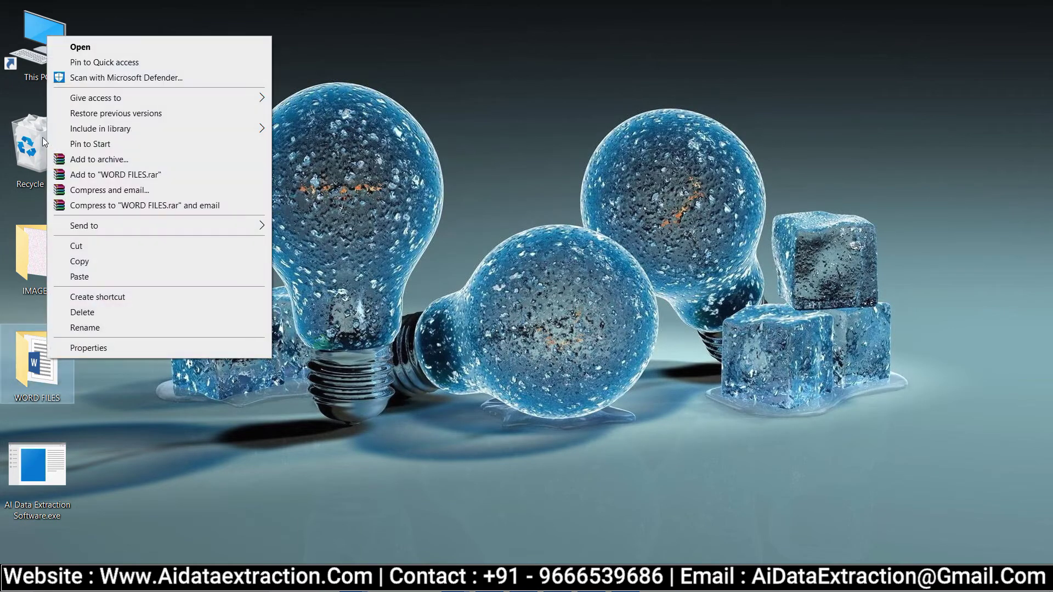
{"action": "left_click", "coordinate": [89, 46]}
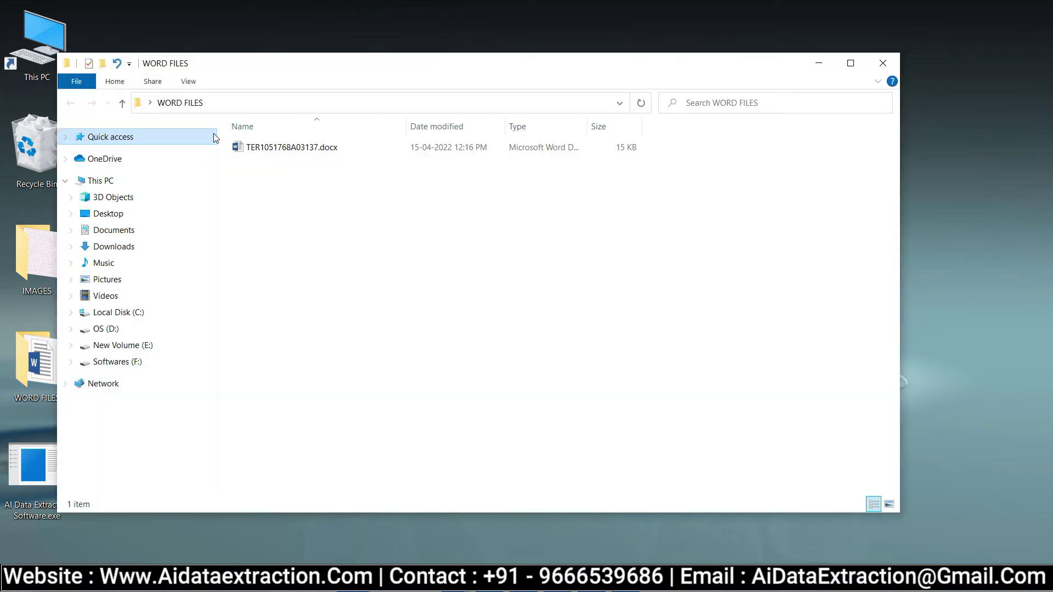
{"action": "left_click", "coordinate": [250, 148]}
{"action": "right_click", "coordinate": [250, 148]}
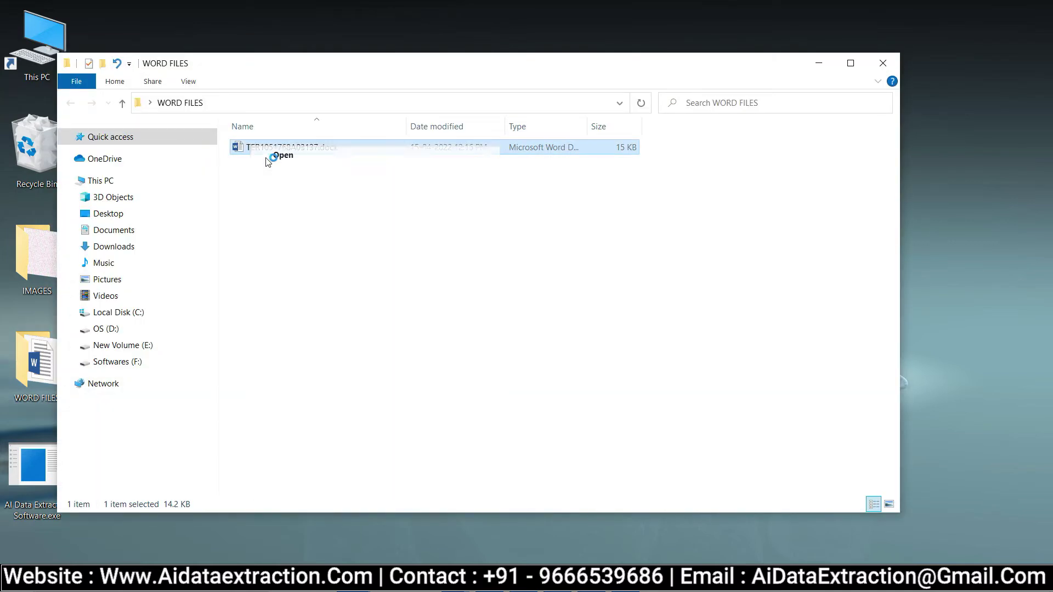
{"action": "left_click", "coordinate": [271, 157]}
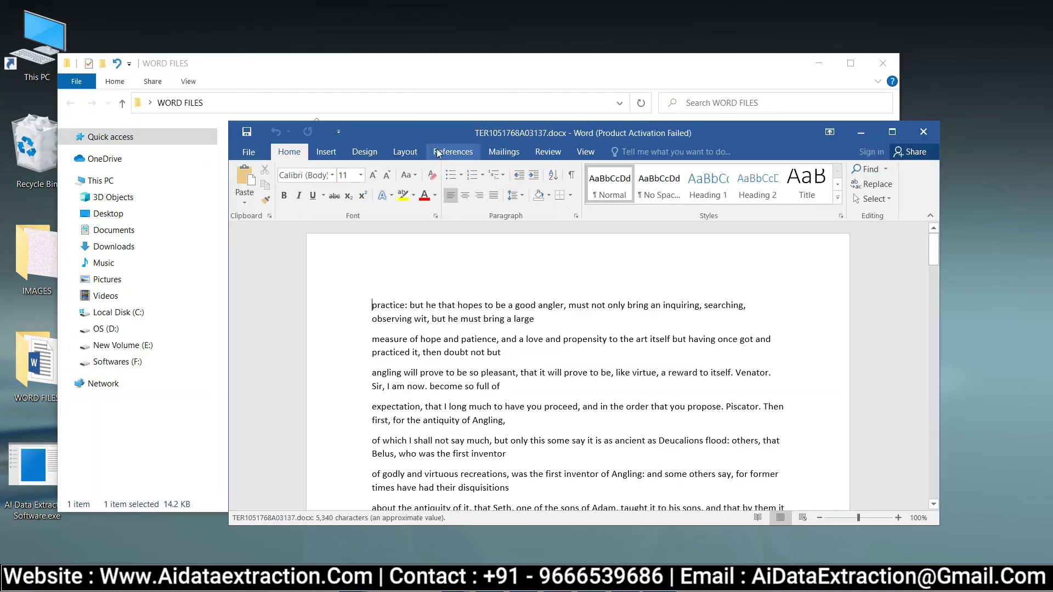
Step: Close the WORD FILES window and return to the IMAGES folder
{"action": "left_click", "coordinate": [883, 63]}
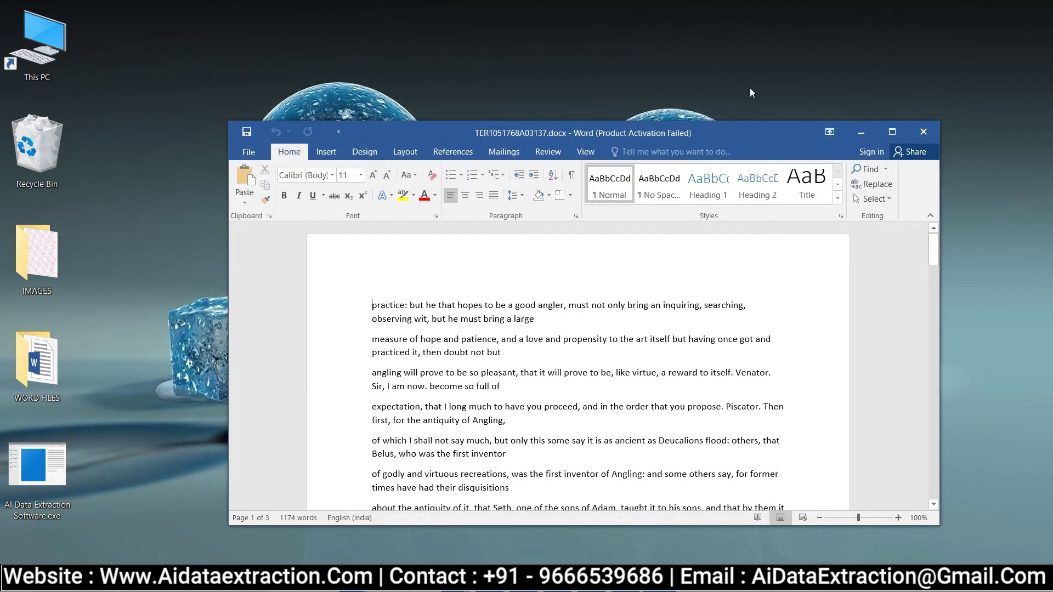
{"action": "right_click", "coordinate": [53, 230]}
Step: Open the original handwritten GIF page from IMAGES in Paint
{"action": "left_click", "coordinate": [66, 203]}
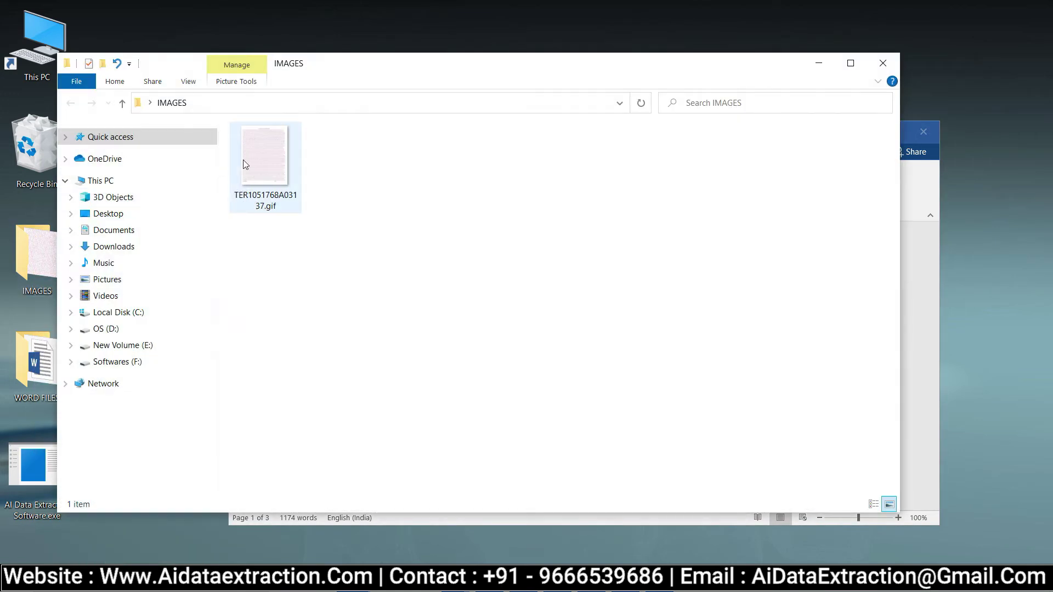
{"action": "left_click", "coordinate": [246, 160]}
{"action": "right_click", "coordinate": [247, 165]}
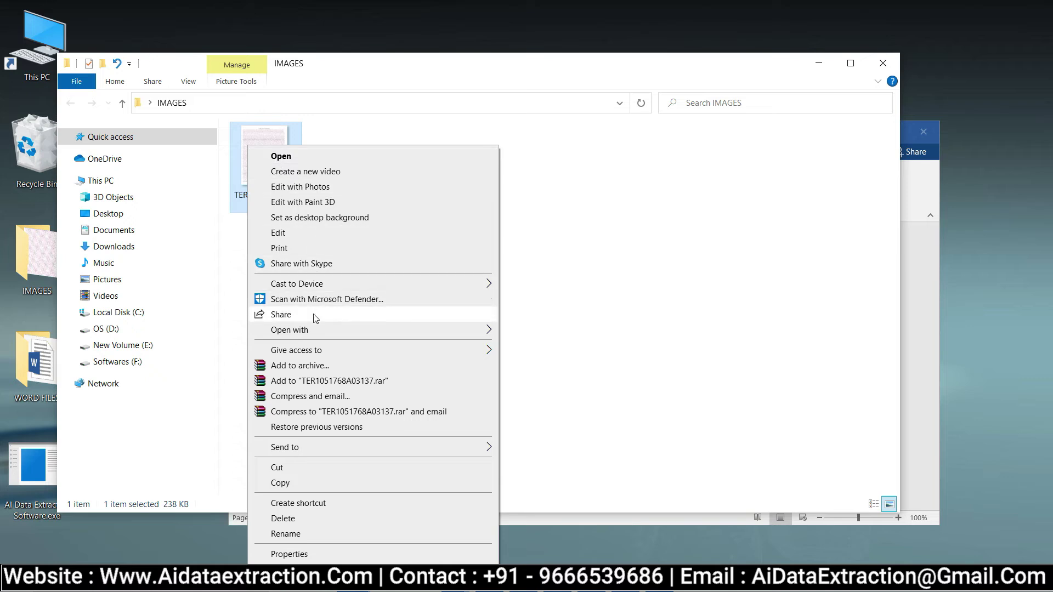
{"action": "mouse_move", "coordinate": [289, 330]}
{"action": "left_click", "coordinate": [553, 345]}
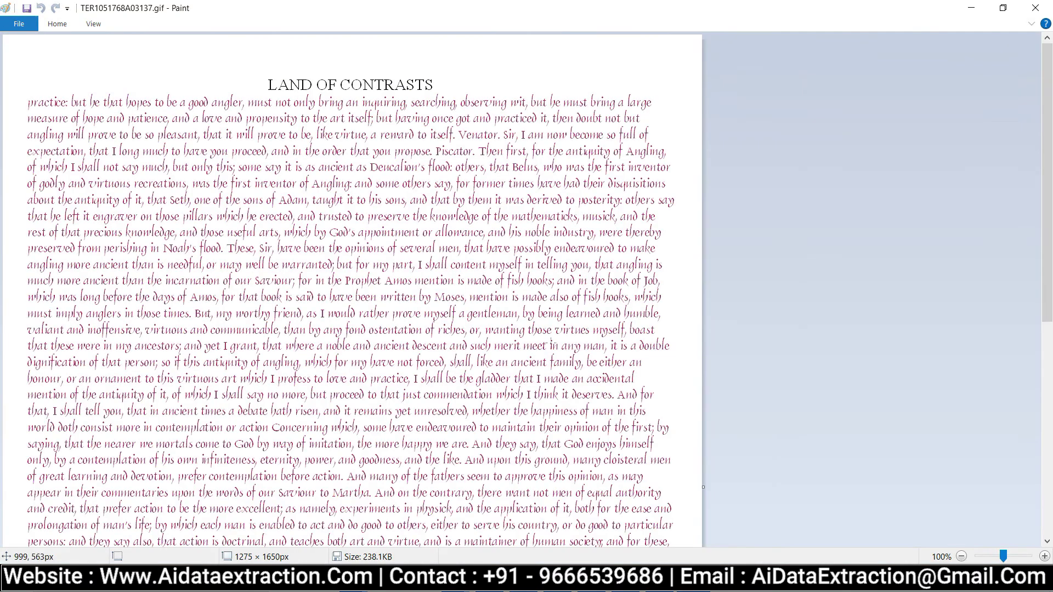
Step: Restore Paint to a smaller window and bring the Word document forward for comparison
{"action": "left_click", "coordinate": [1003, 8]}
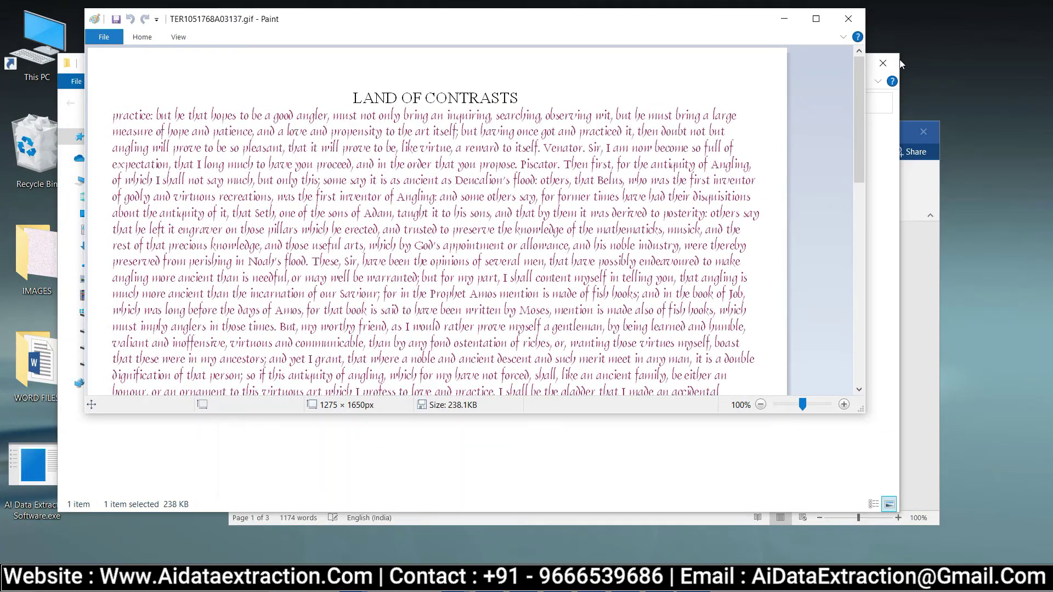
{"action": "left_click", "coordinate": [882, 63]}
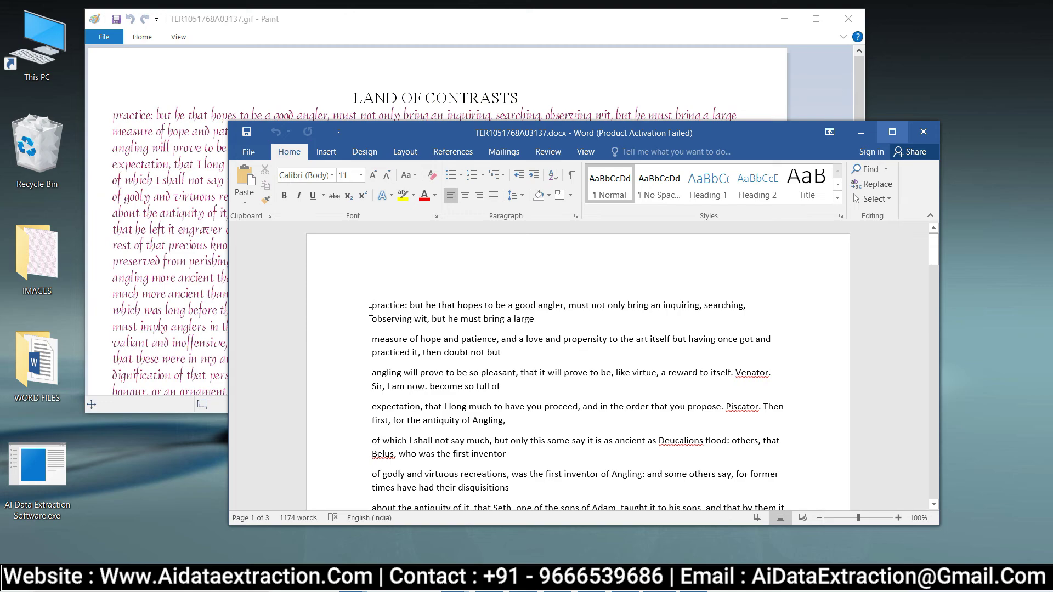